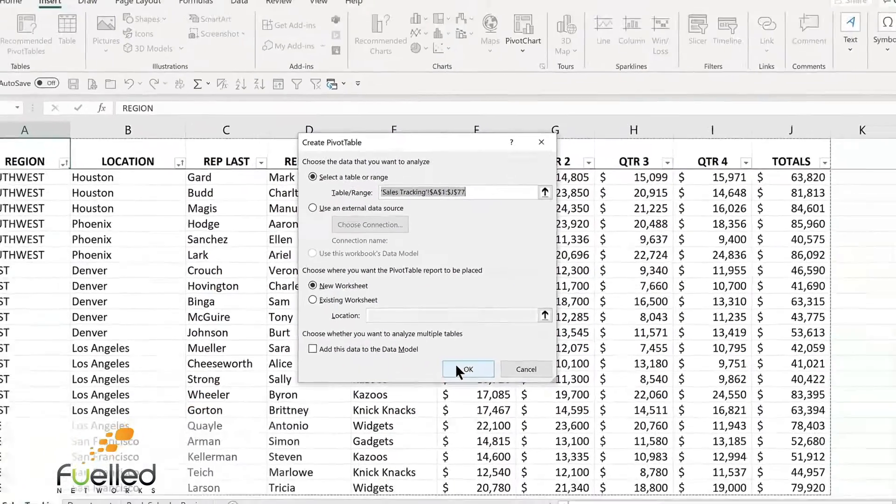
Create a PivotTable from the sales data on a new worksheet, with REGION as rows and TOTALS as summed values
click(508, 421)
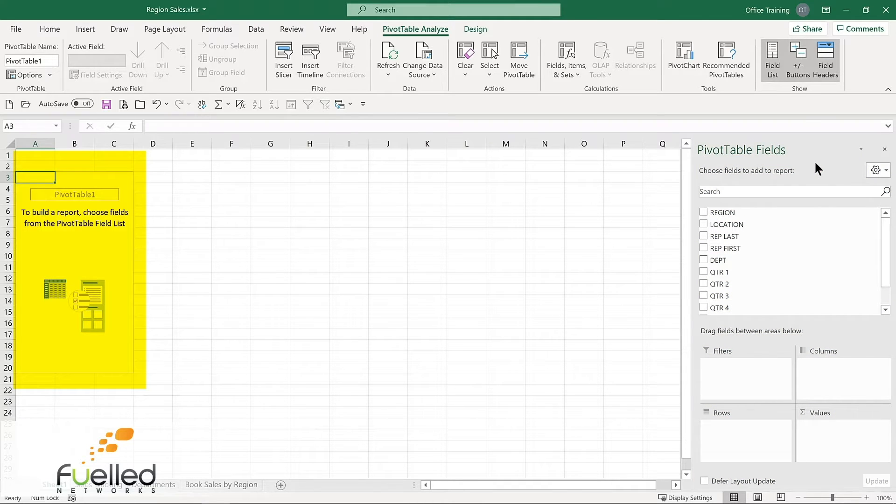
click(703, 213)
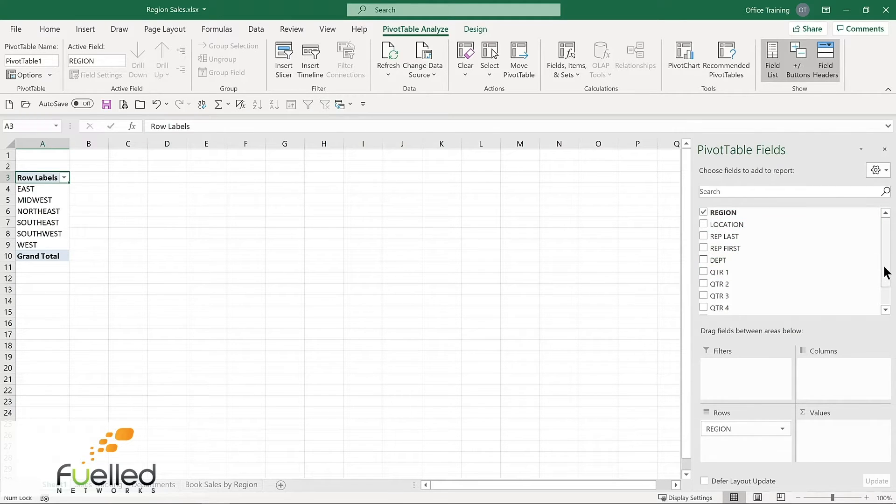
drag(885, 274, 886, 296)
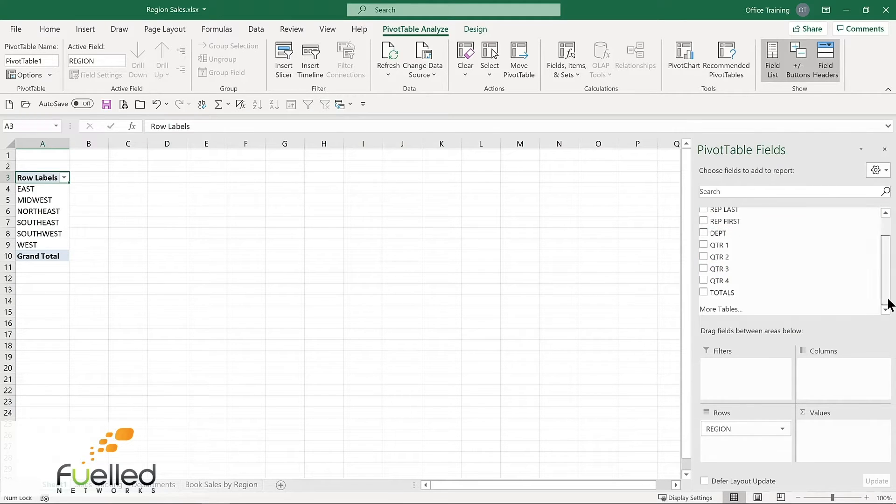
click(704, 292)
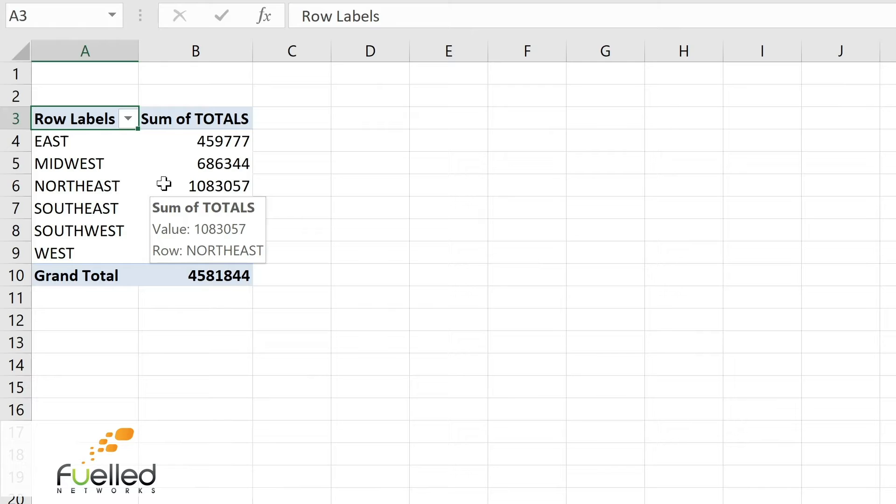
Format the PivotTable's Sum of TOTALS values as Currency with the $ symbol and 0 decimal places
right_click(164, 184)
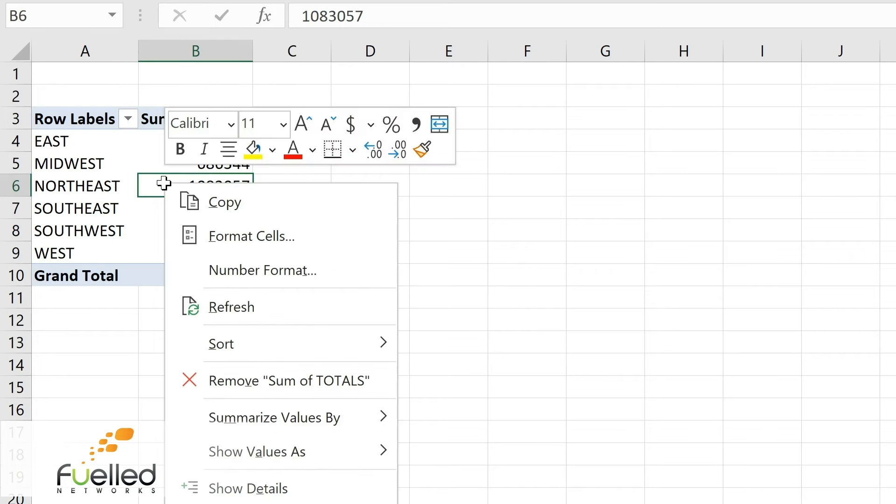
click(221, 272)
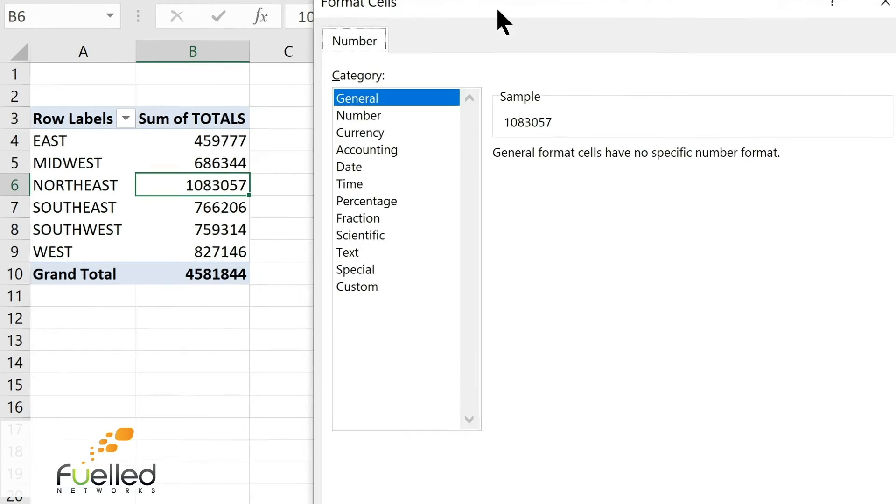
click(244, 124)
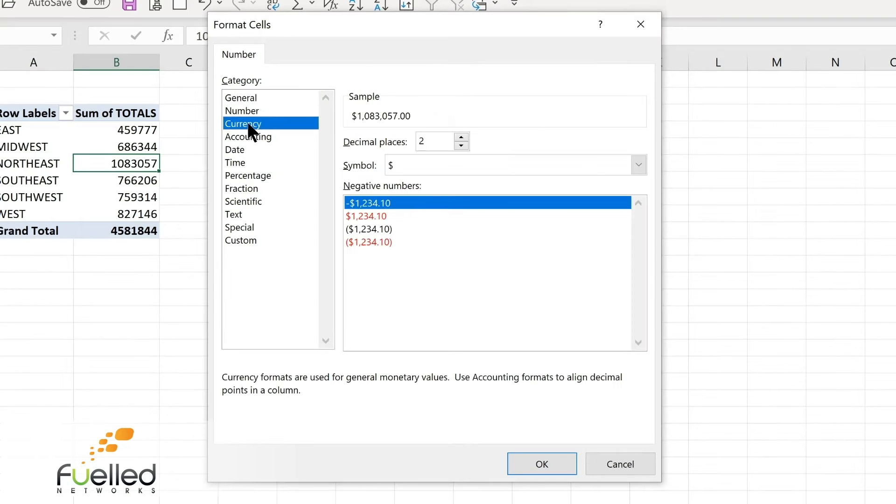
click(461, 146)
click(461, 145)
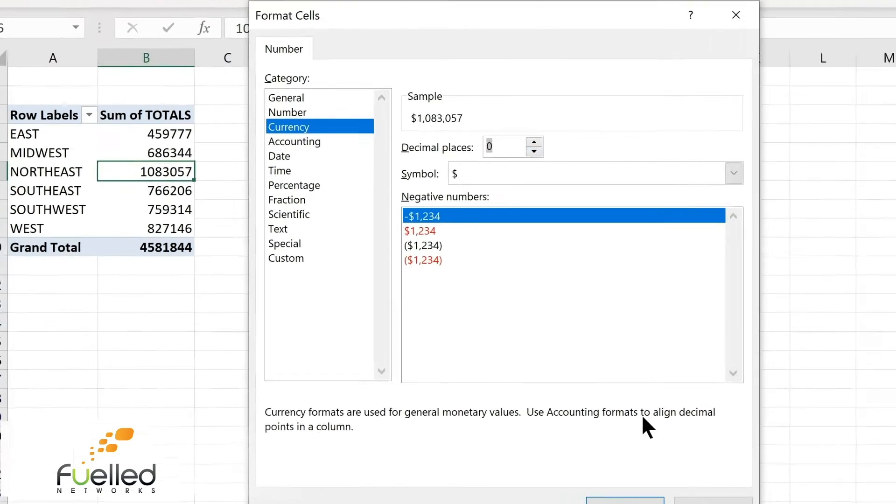
click(542, 464)
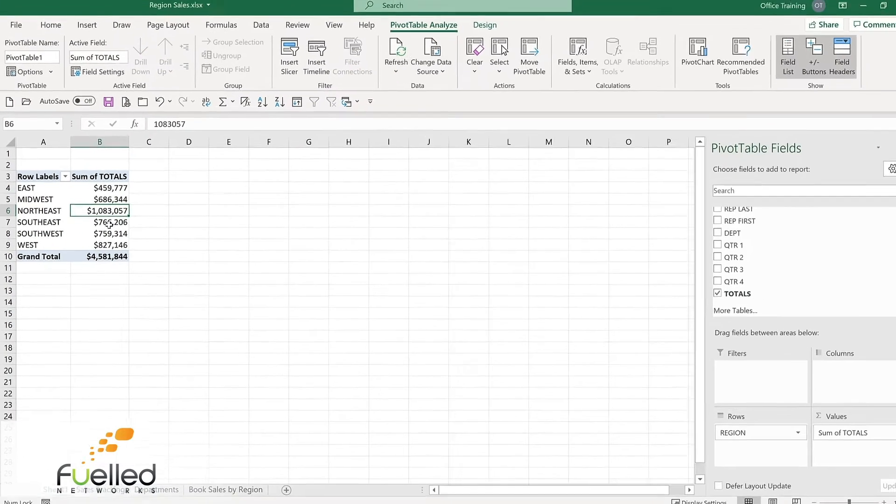
Add the DEPT field to the PivotTable and place it in the Columns area
click(704, 232)
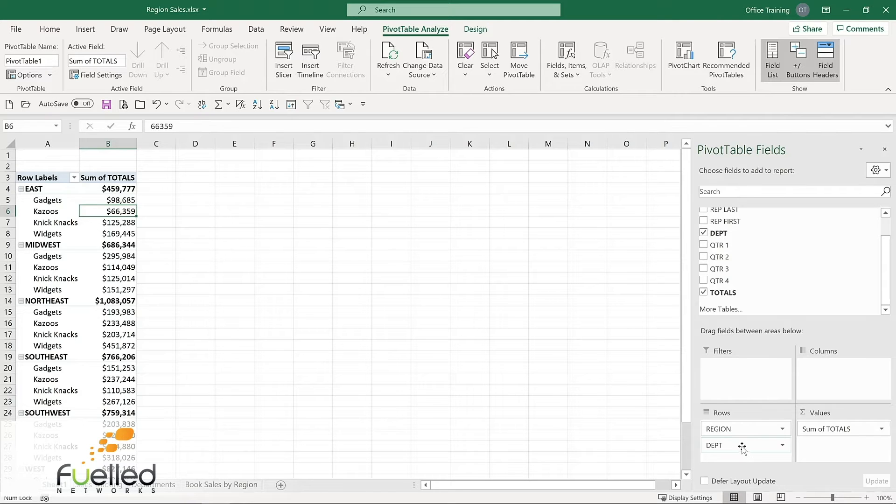
drag(742, 448, 840, 374)
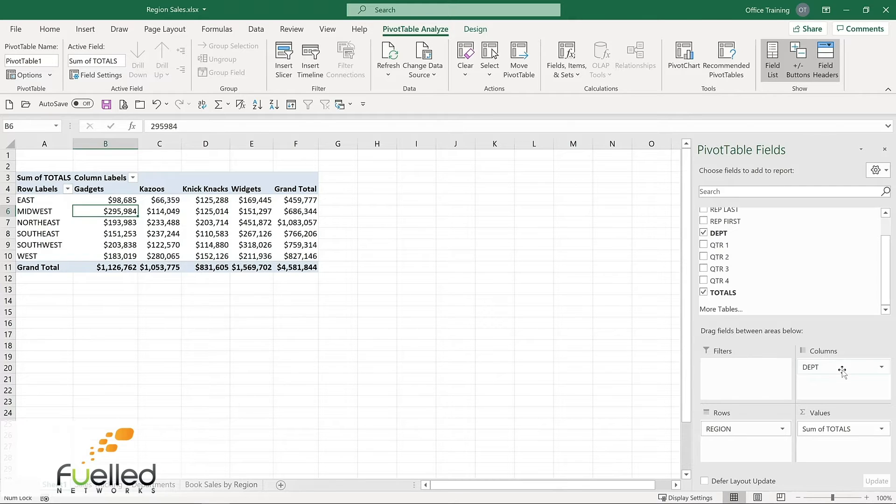
mouse_move(196, 219)
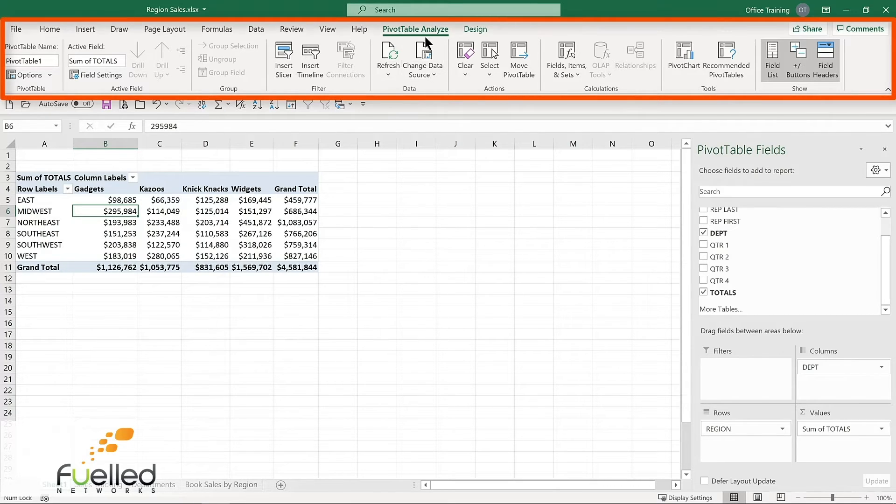
click(473, 28)
click(414, 29)
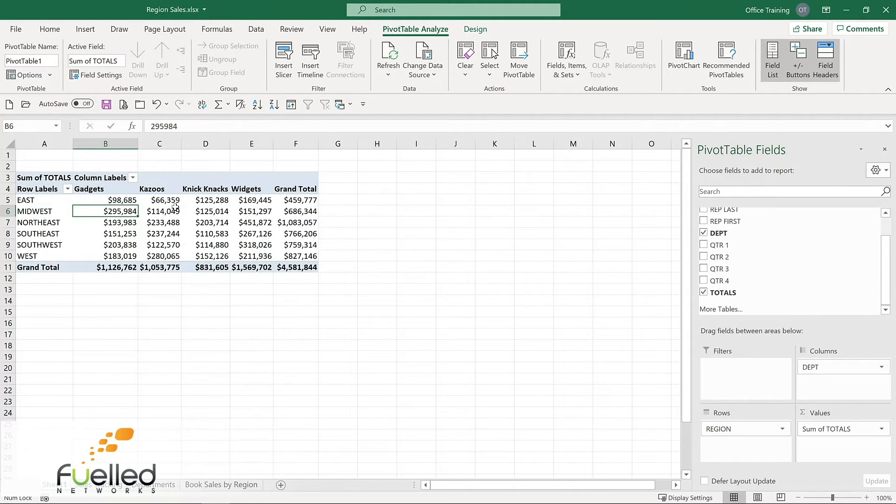
Add the LOCATION field to the PivotTable rows beneath REGION
mouse_move(174, 208)
mouse_move(122, 202)
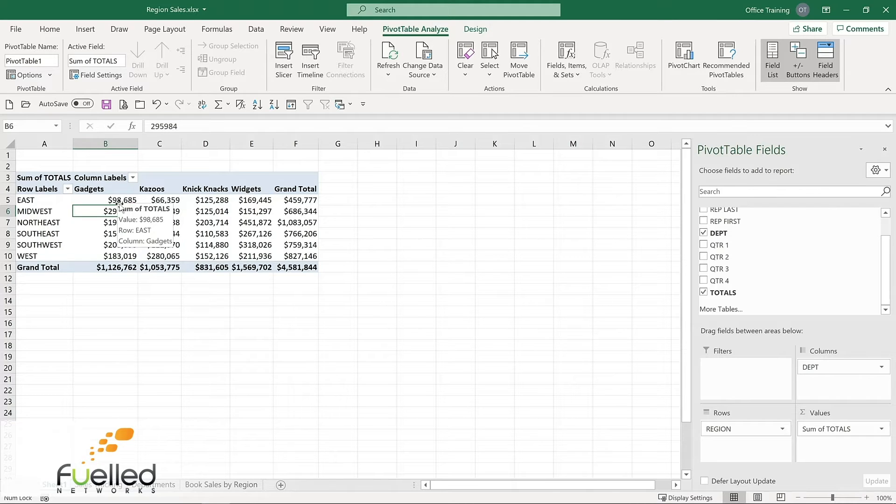
scroll(705, 226, up, 2)
click(704, 225)
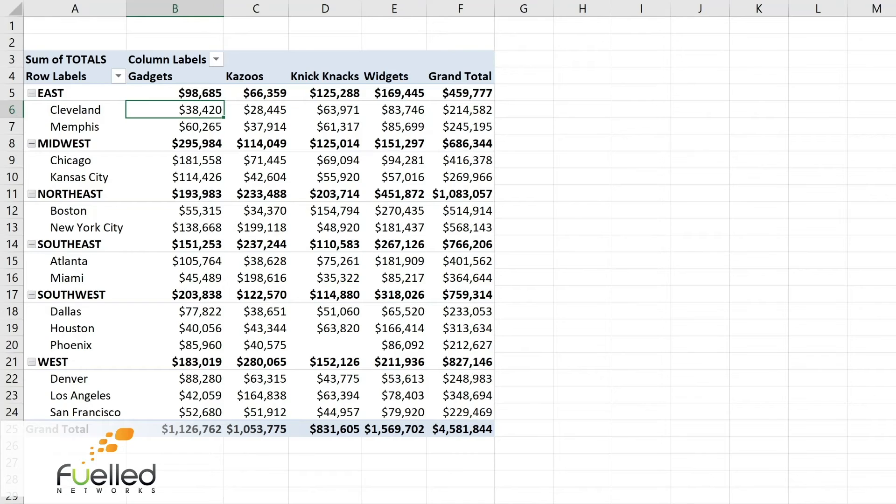
In the source data sheet, set the QTR 1 amount in cell F2 to 100000
key(ctrl+Page_Down)
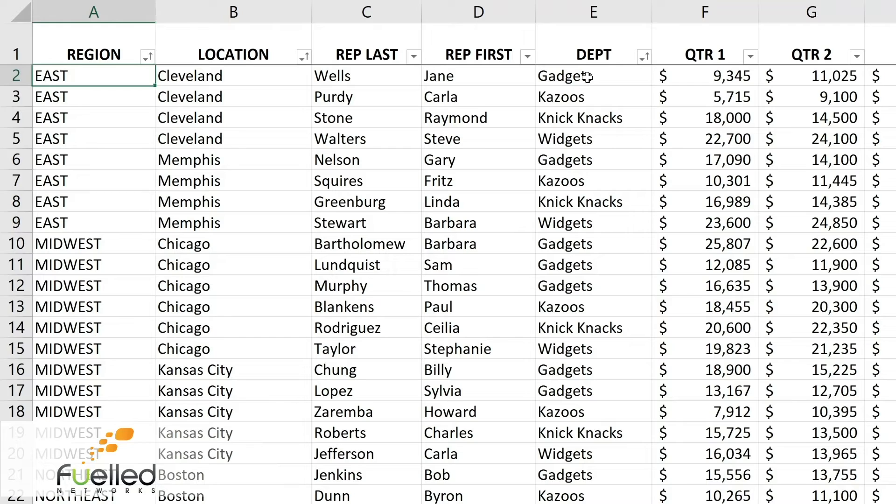
click(709, 75)
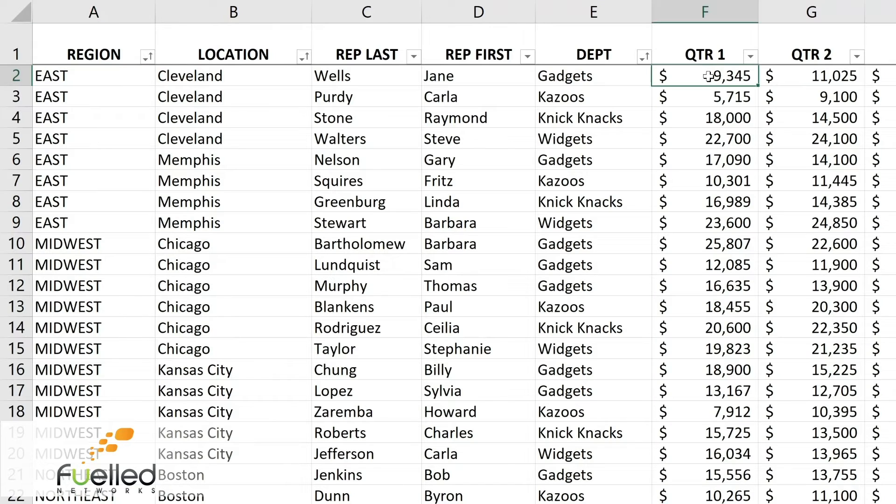
text(100000)
key(Return)
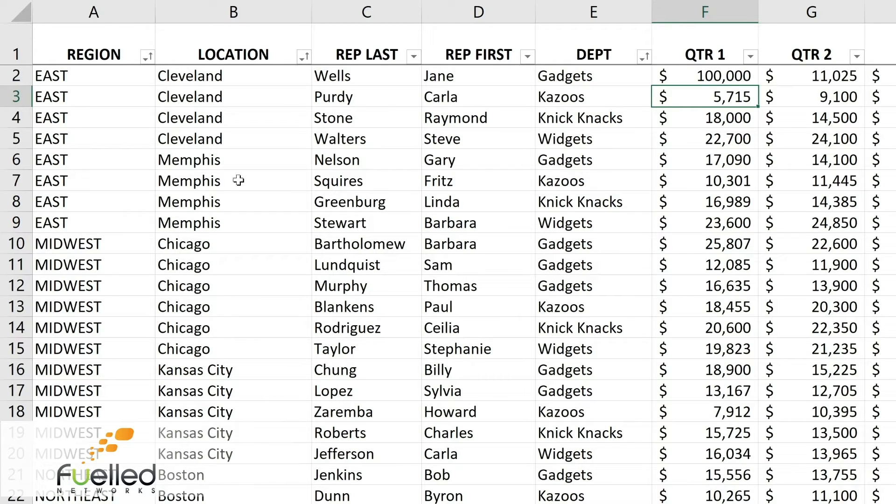
Change the location in cell B6 of the source data to Cleveland
click(205, 160)
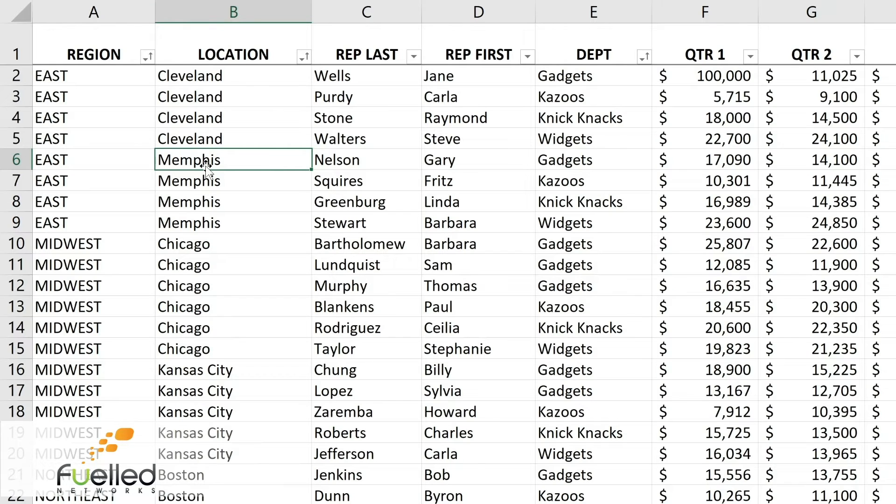
text(c)
key(BackSpace)
text(C)
key(Return)
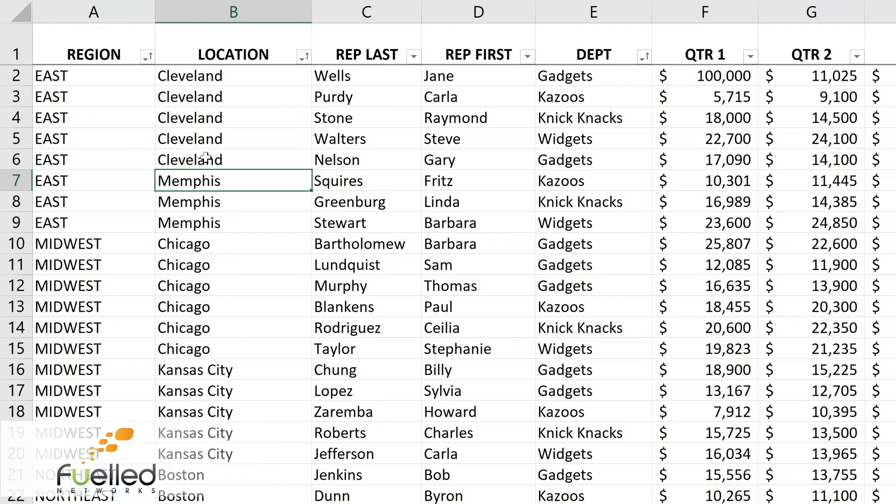
click(587, 162)
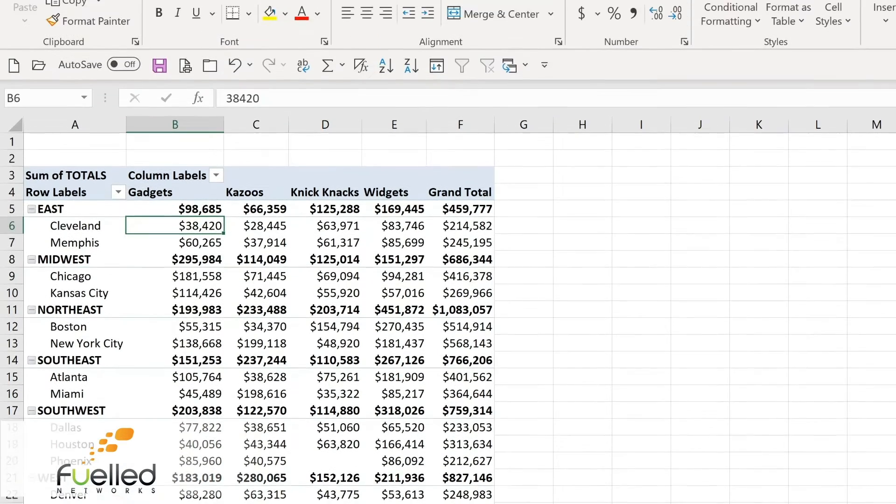
Return to the PivotTable sheet and refresh all data sources so the table reflects the edited source data
click(623, 22)
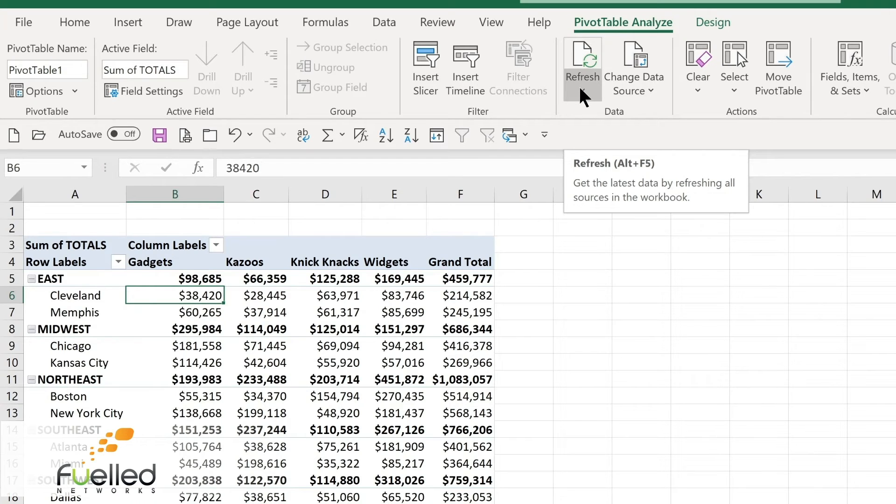
key(alt+F5)
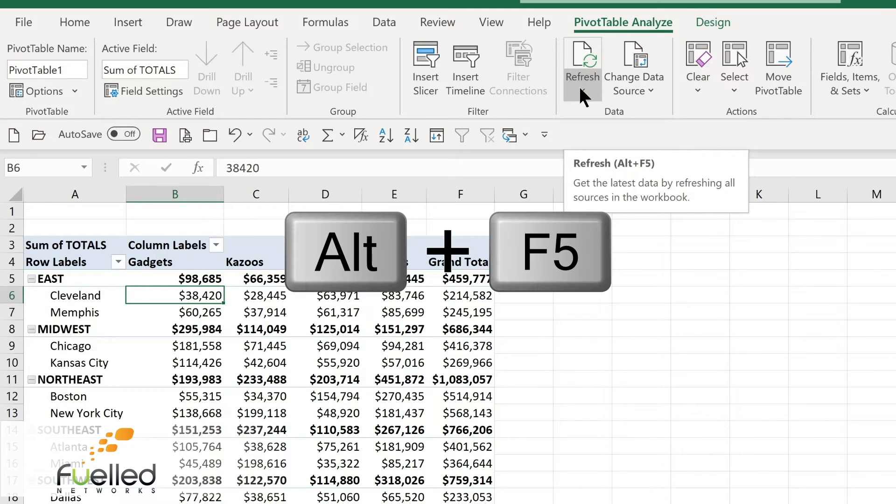
click(582, 90)
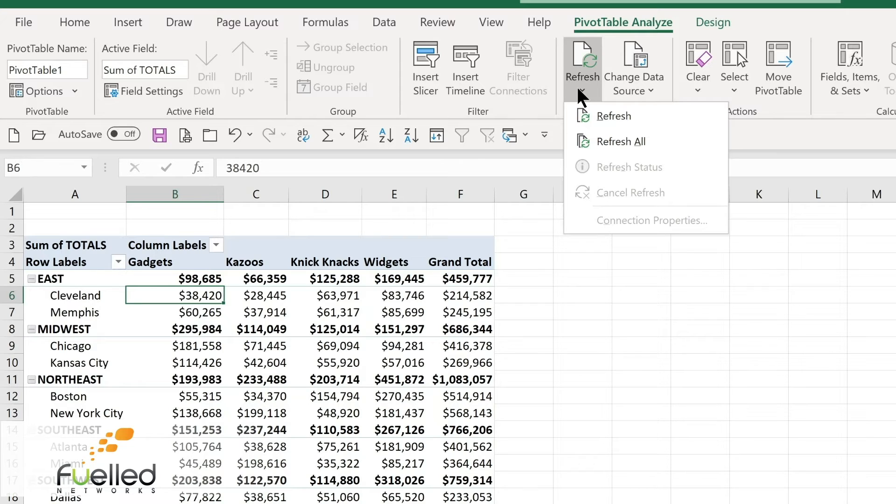
click(608, 142)
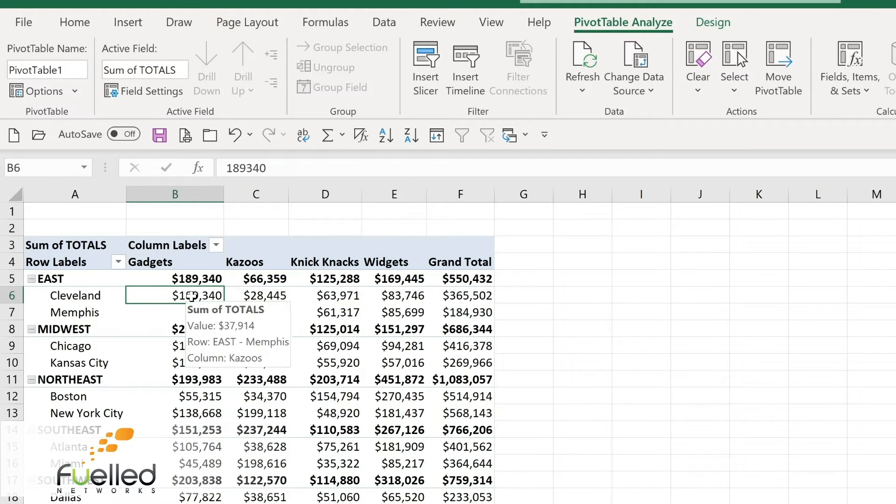
Review the PivotTable's data source and accept the range 'Sales Tracking'!$A$1:$J$77
mouse_move(180, 358)
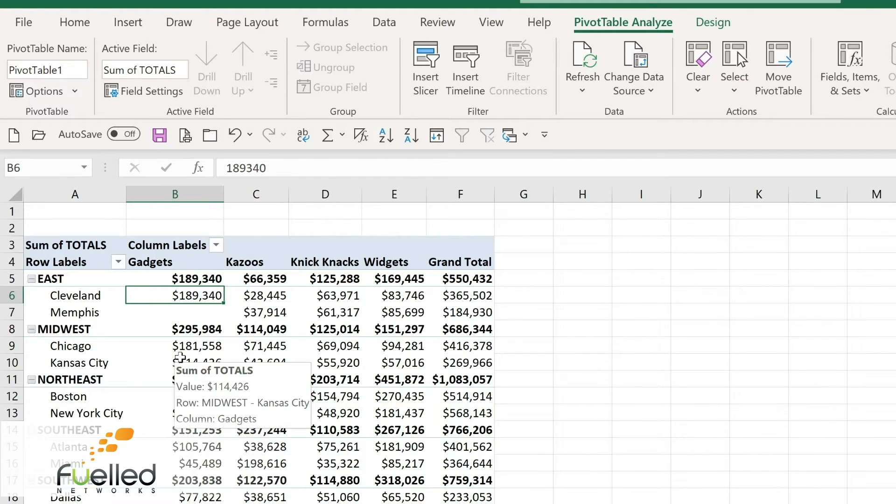
mouse_move(188, 312)
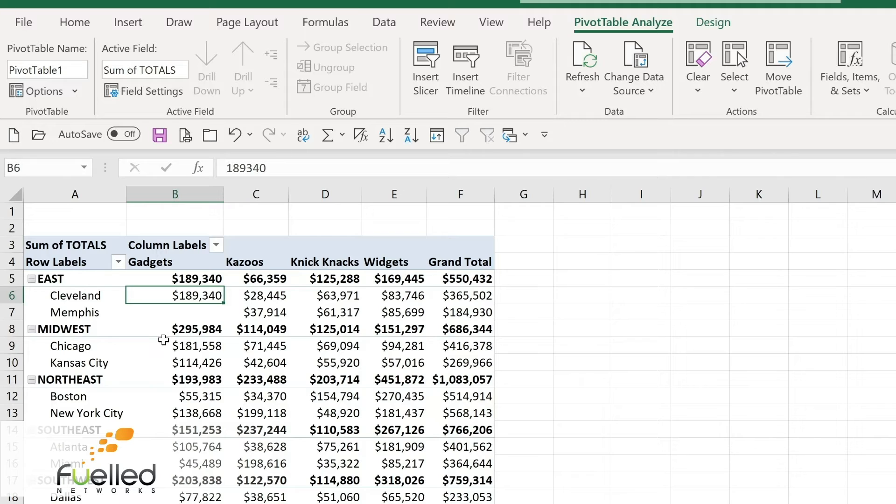
mouse_move(188, 325)
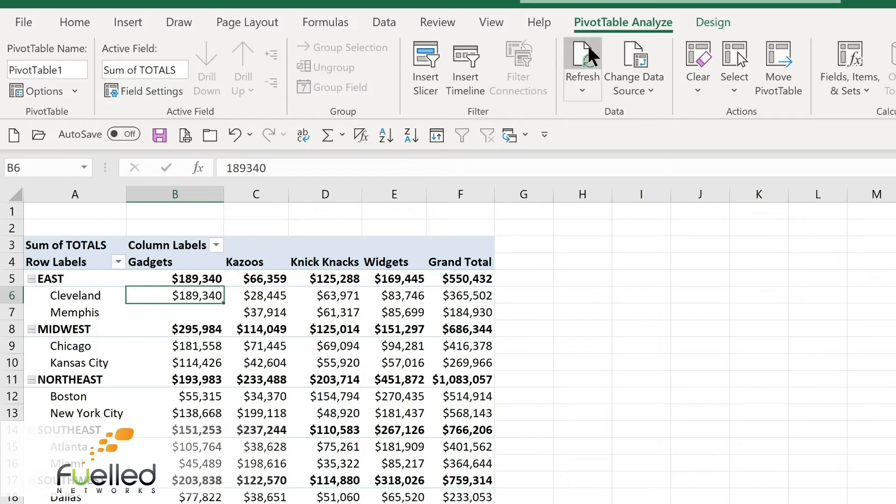
click(643, 92)
click(641, 108)
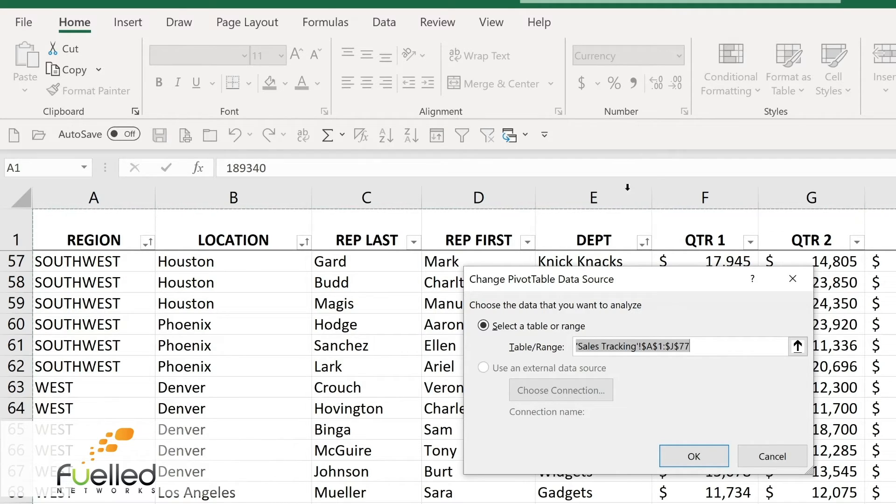
click(704, 456)
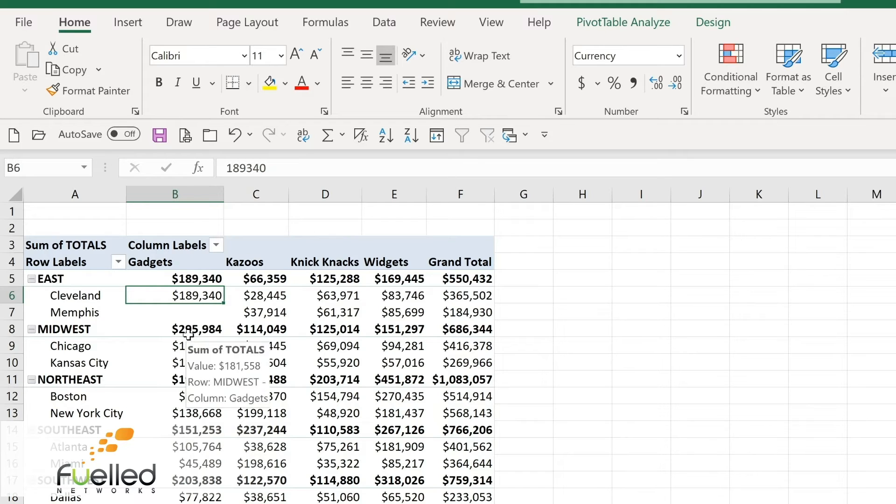
Show the detail records behind the Gadgets total for Chicago in the MIDWEST region
mouse_move(187, 348)
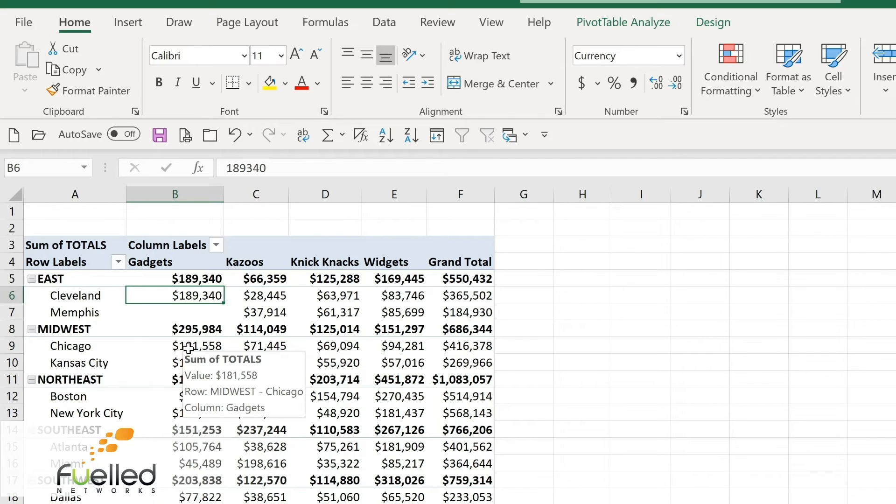
double_click(188, 348)
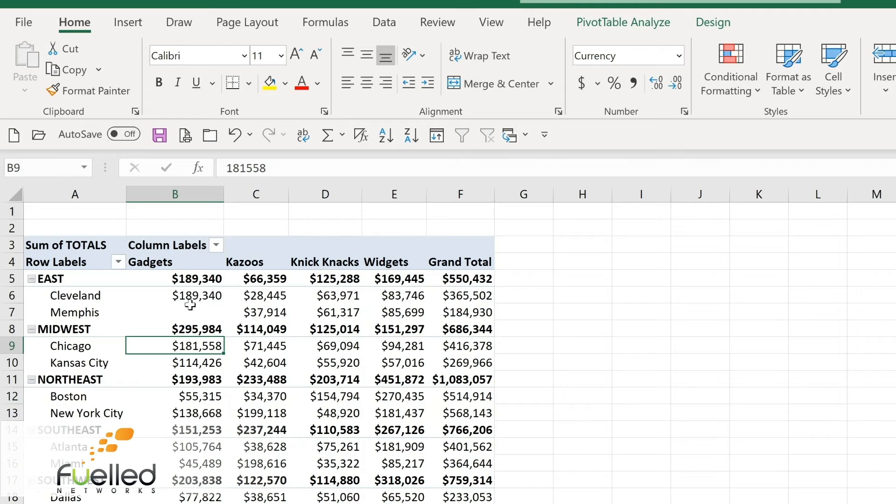
Collapse the EAST region's locations in the PivotTable and expand them again
mouse_move(190, 304)
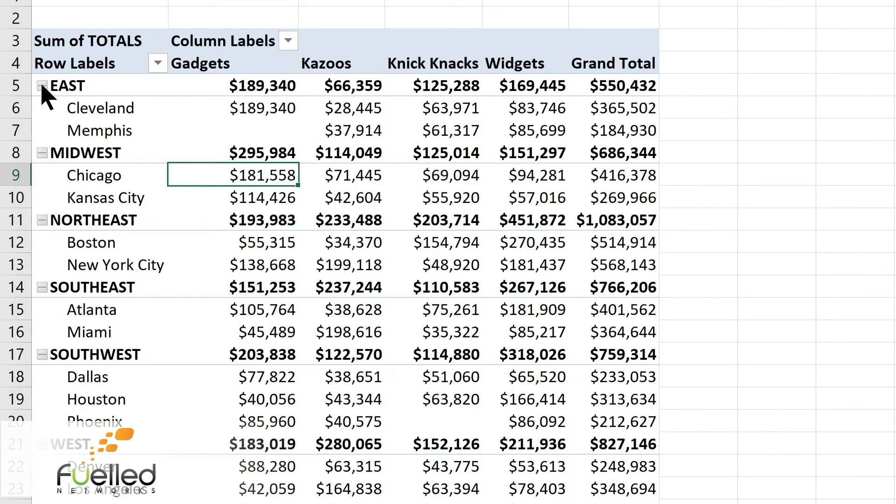
click(42, 86)
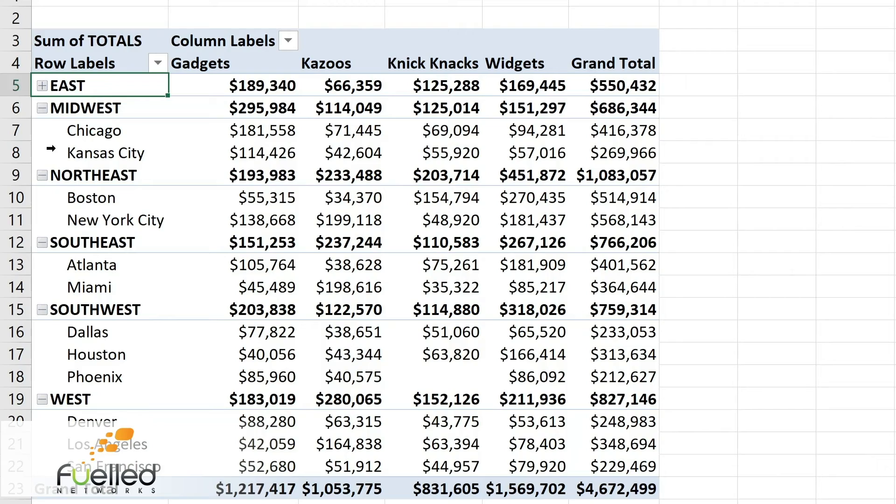
click(42, 86)
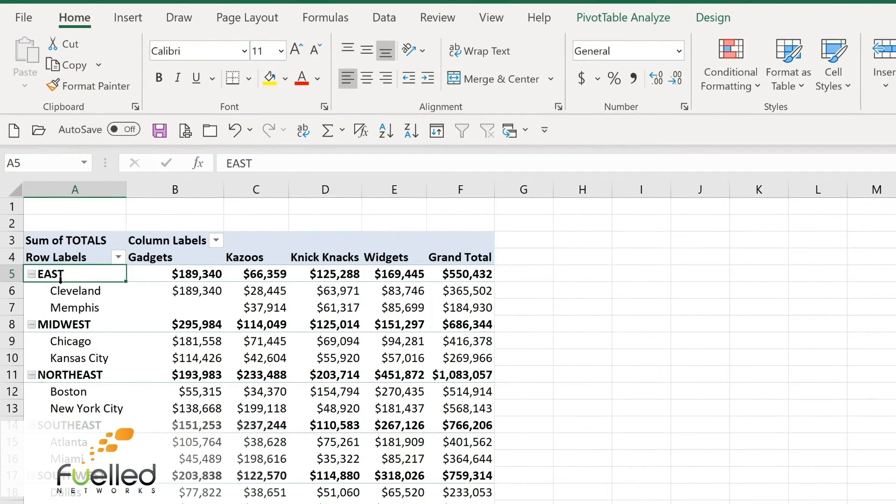
Collapse all regions of the REGION field to their totals and expand them all again
click(603, 21)
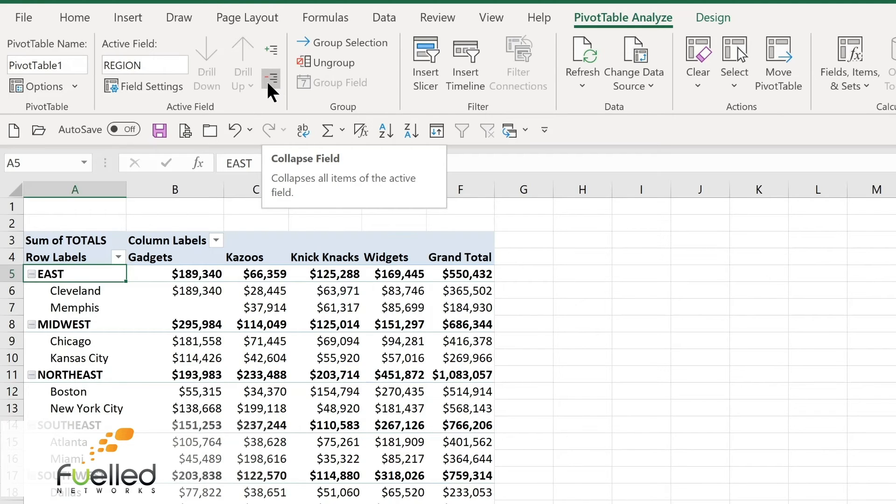
click(271, 79)
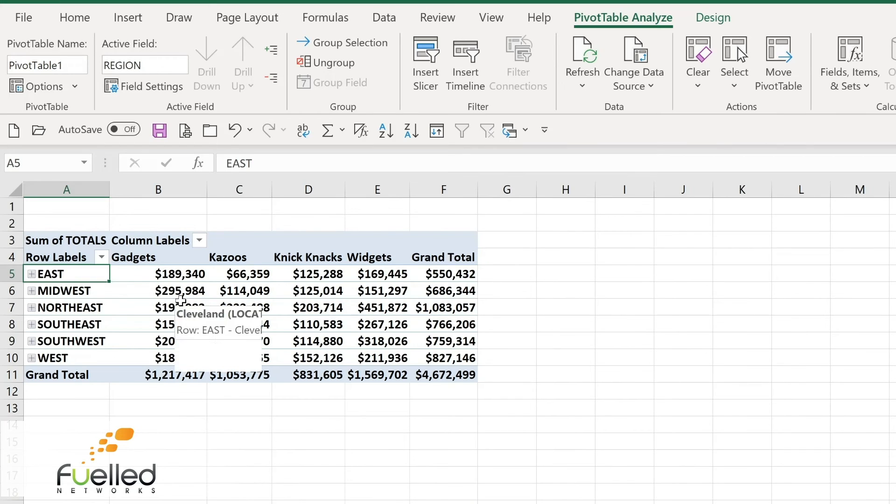
mouse_move(180, 297)
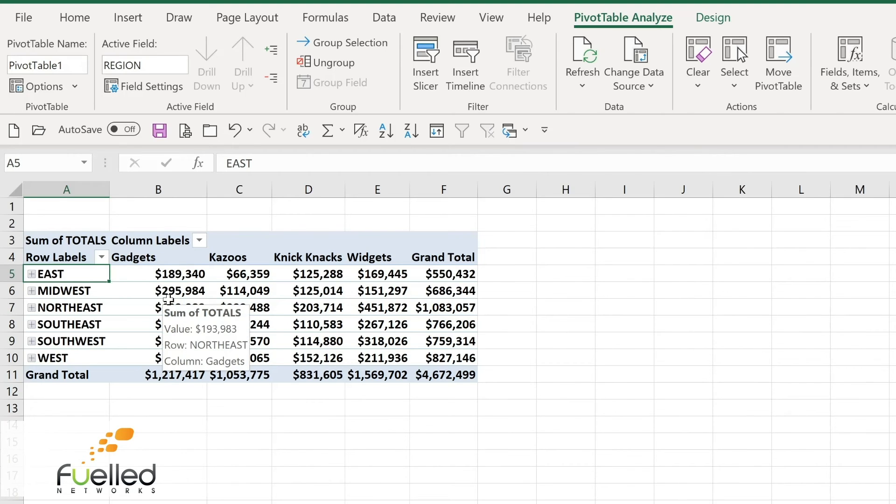
click(274, 49)
mouse_move(216, 294)
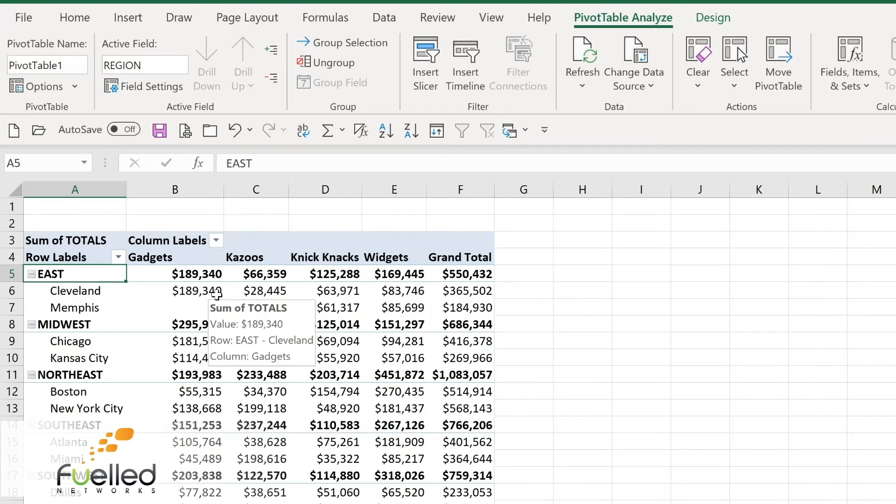
Apply the blue Medium PivotTable style with a dark blue header and show all subtotals at the bottom of each group
click(719, 18)
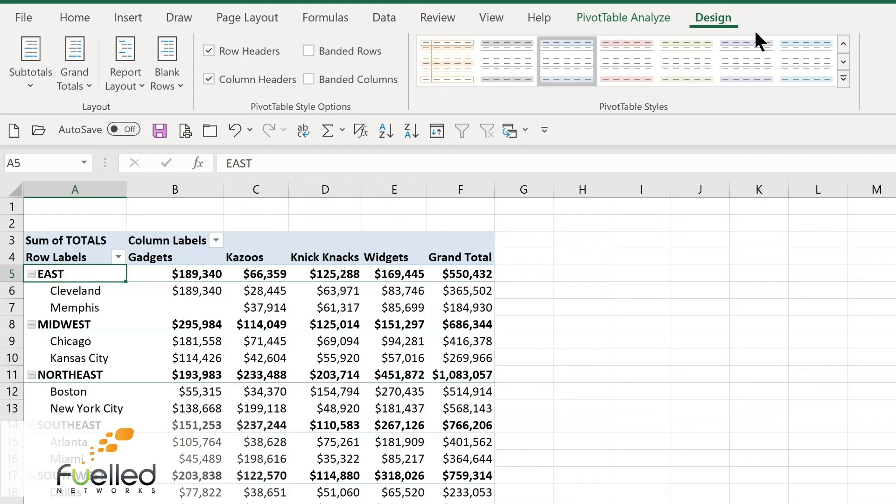
click(844, 79)
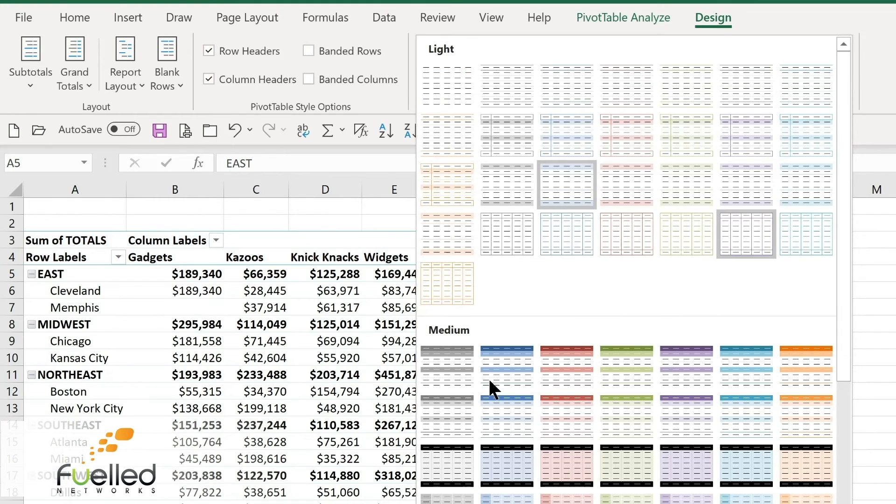
click(499, 357)
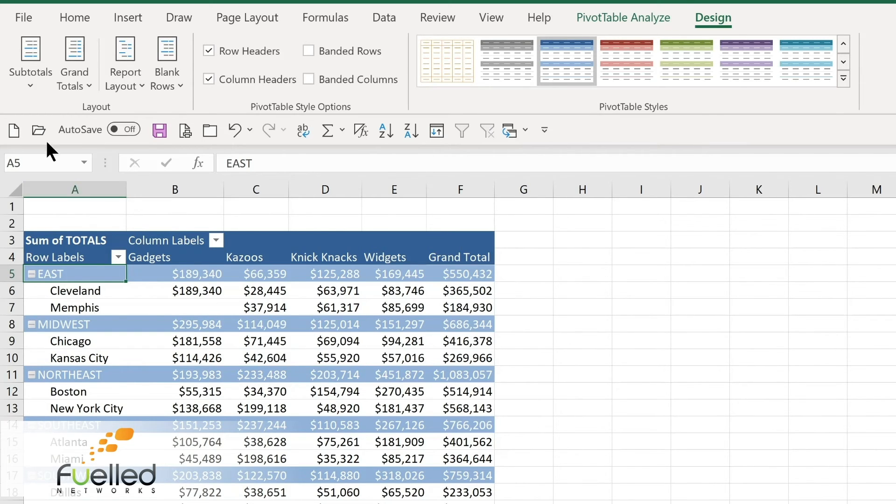
click(35, 86)
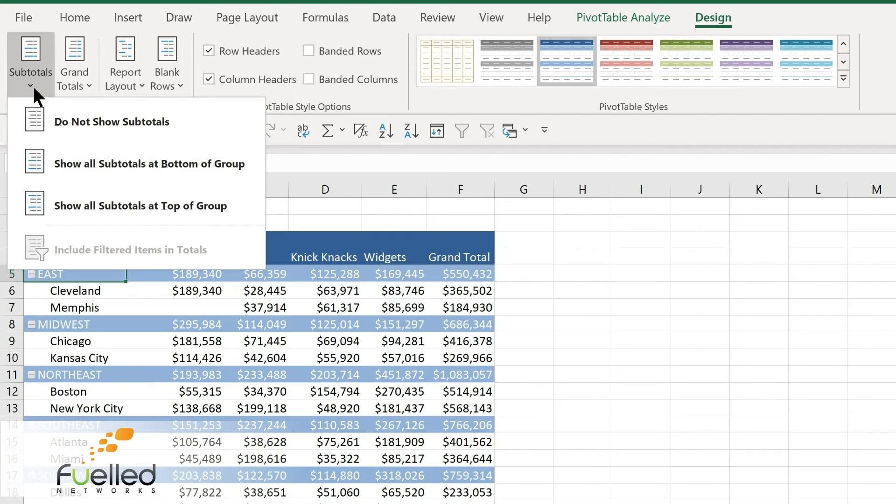
click(85, 164)
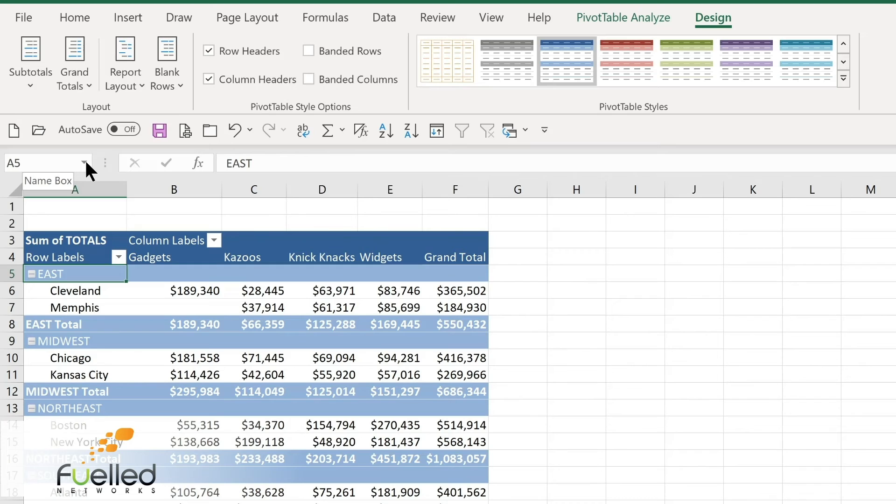
click(75, 82)
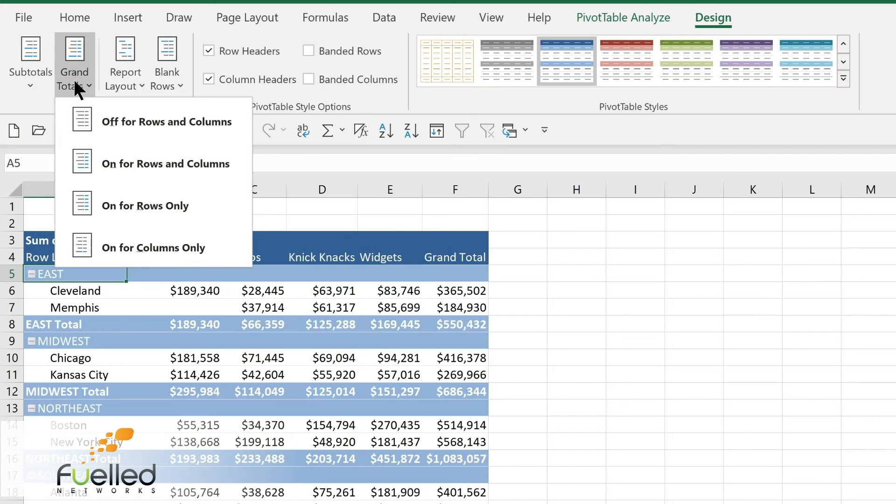
click(138, 86)
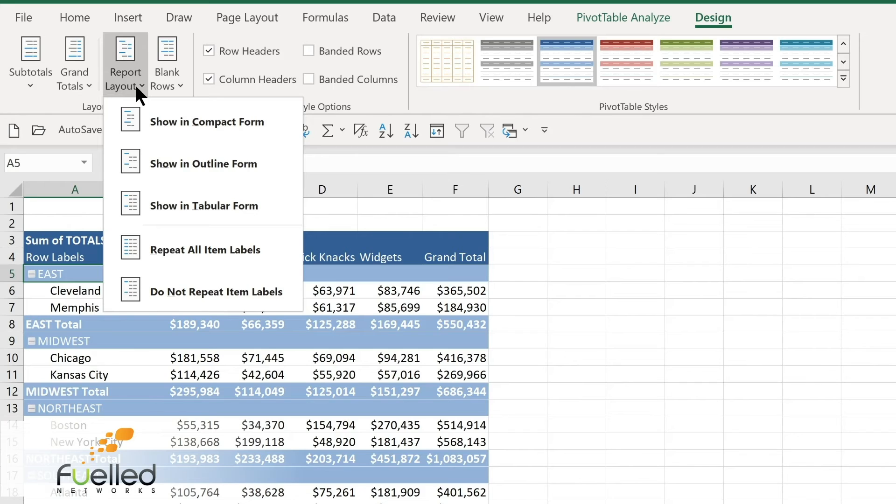
click(136, 86)
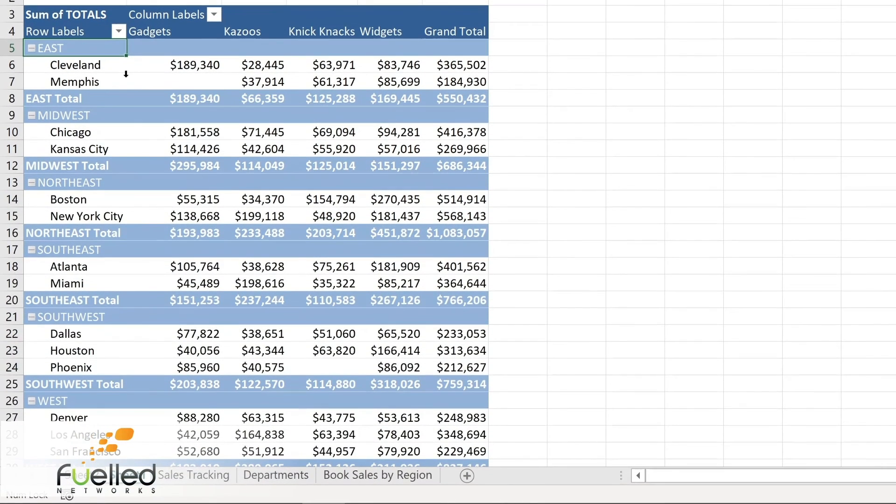
Filter the PivotTable's row labels to show only the EAST, MIDWEST and NORTHEAST regions
click(119, 29)
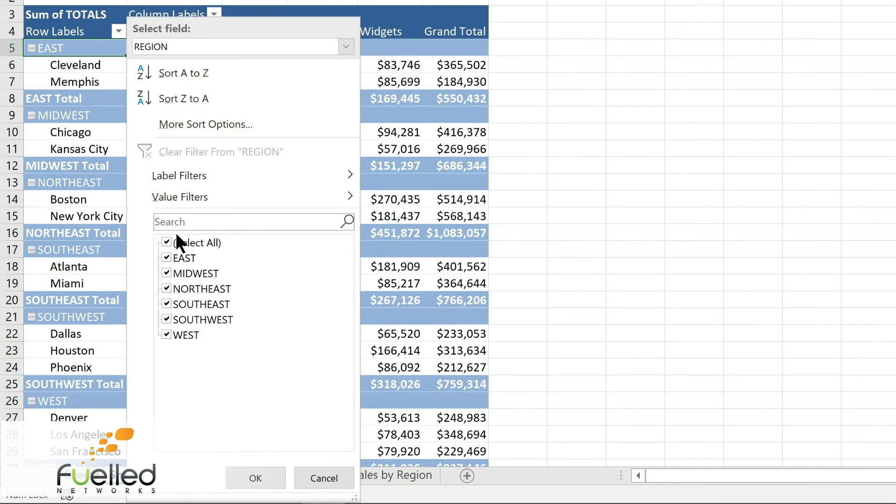
click(164, 239)
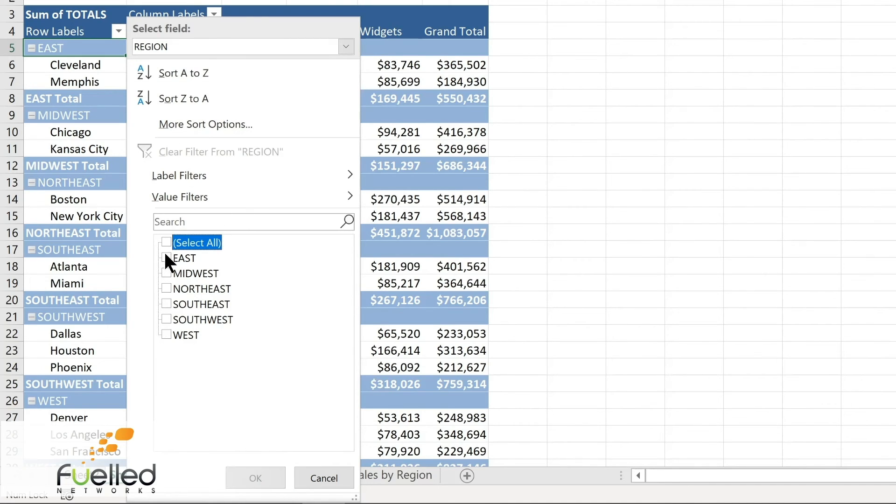
click(166, 257)
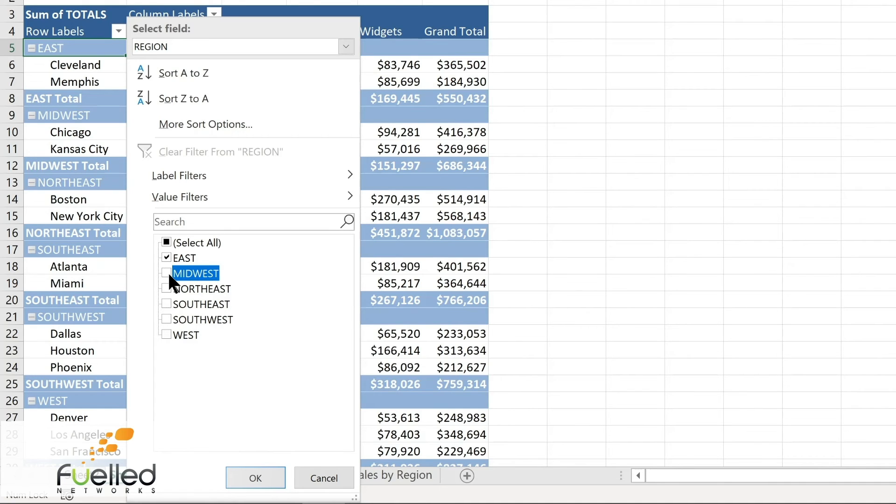
click(166, 288)
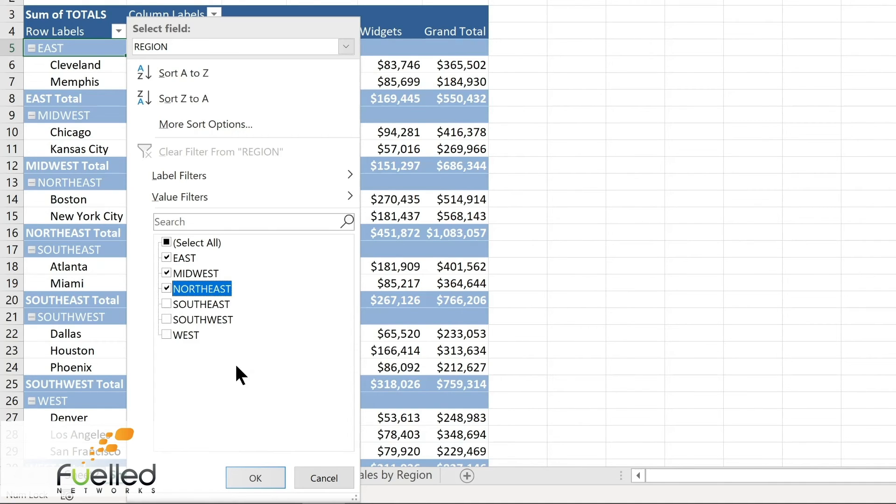
click(259, 469)
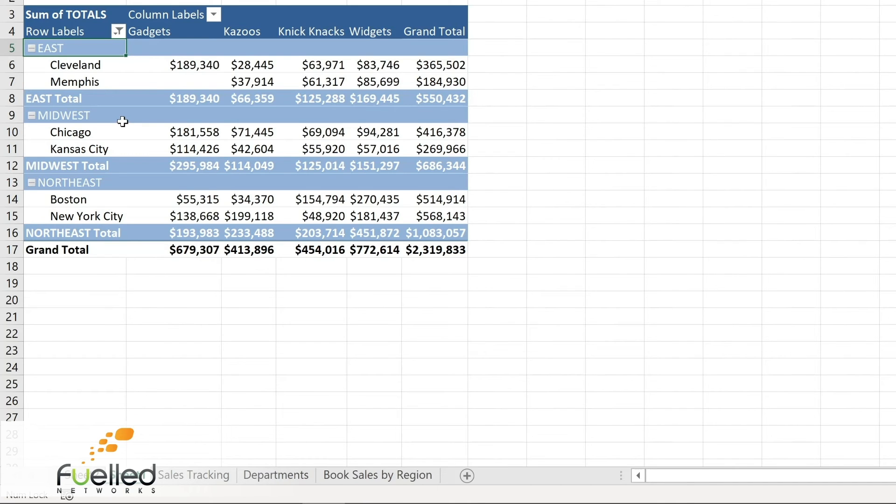
Clear the filter from the REGION field in the row labels
click(212, 14)
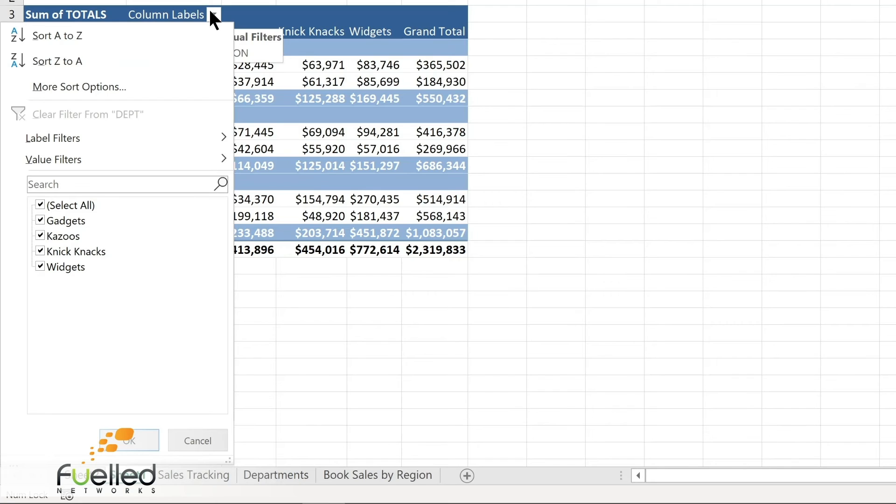
click(118, 30)
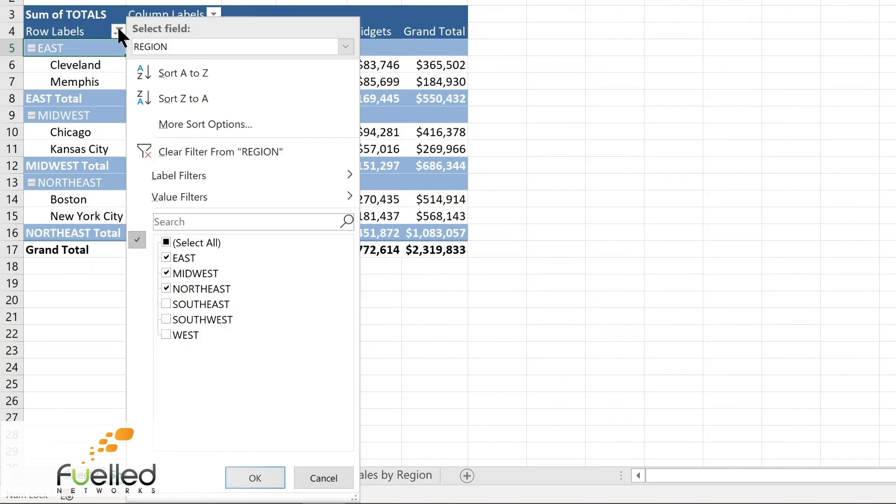
click(175, 149)
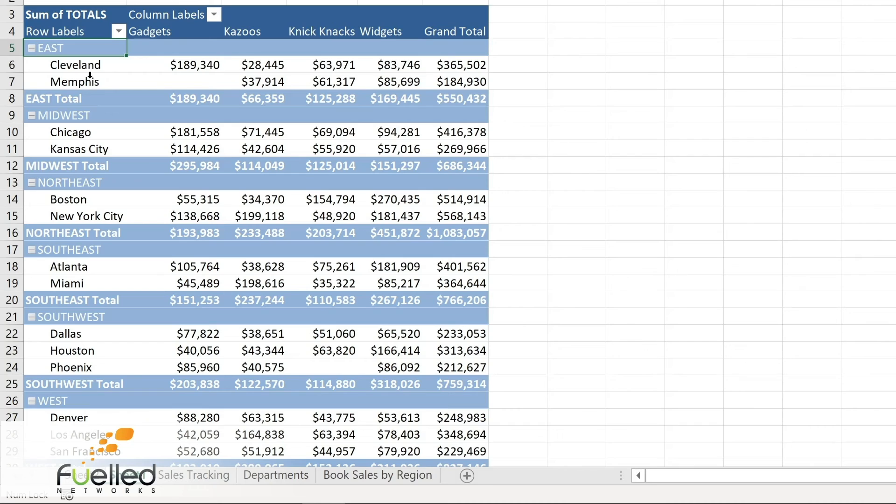
Sort the locations within each region by their Grand Total from smallest to largest
click(174, 65)
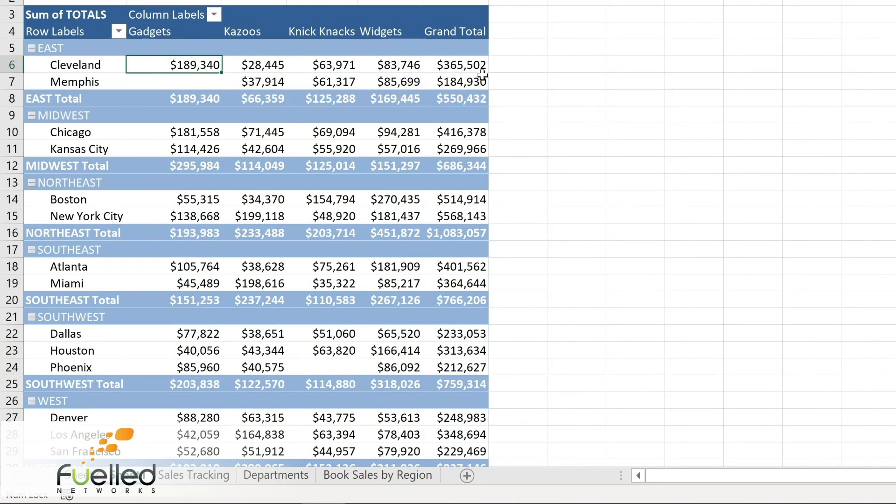
mouse_move(452, 66)
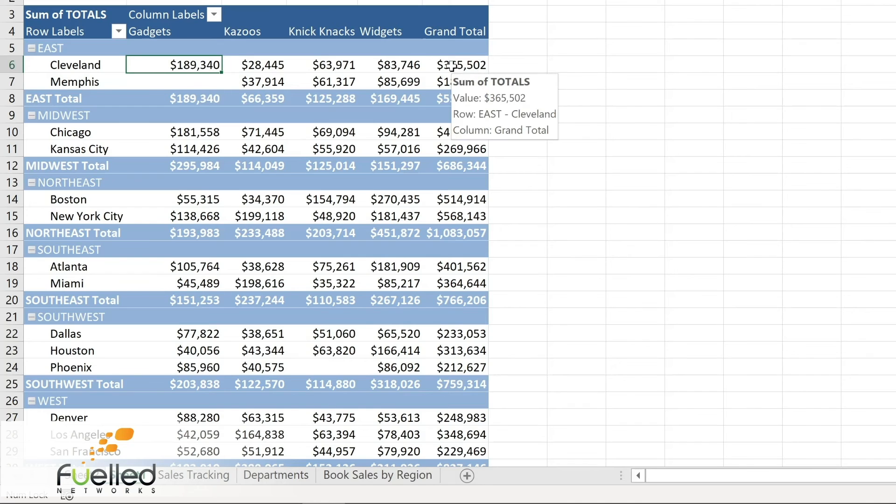
right_click(452, 66)
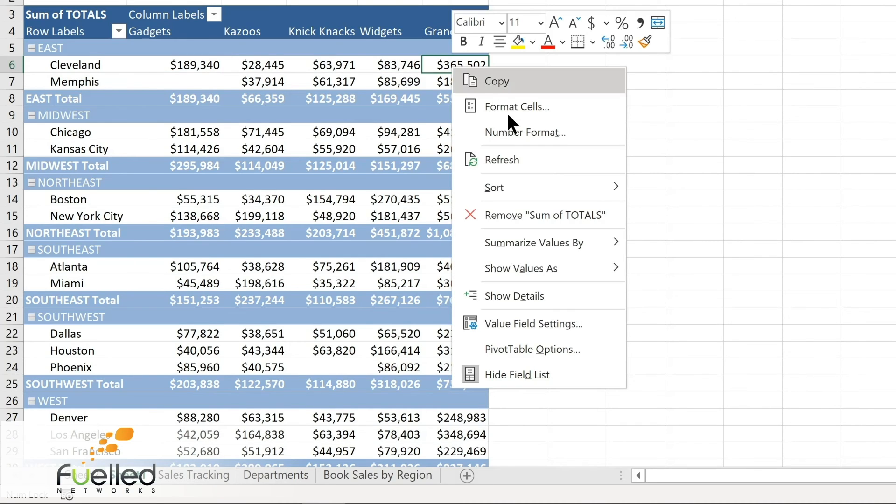
mouse_move(503, 186)
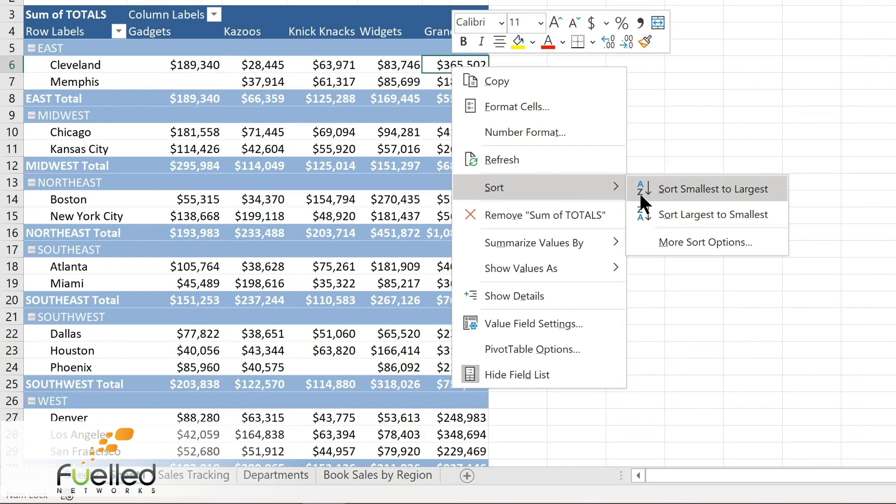
click(679, 185)
mouse_move(358, 145)
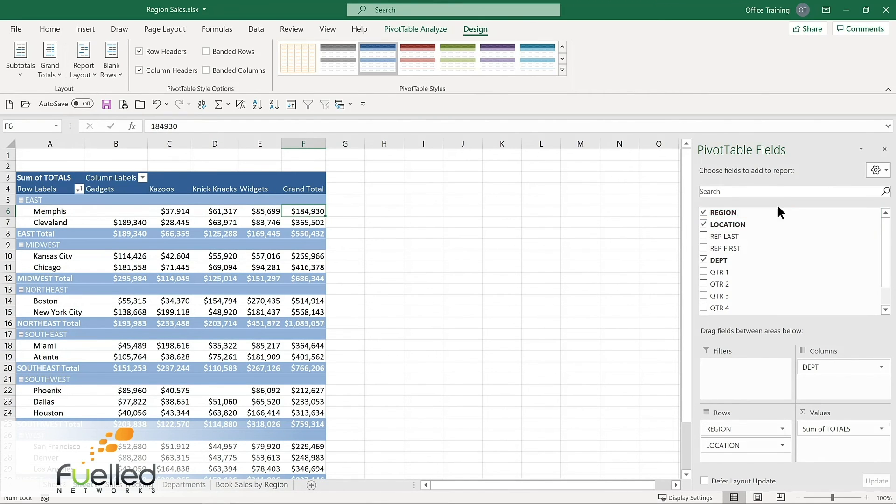
Remove the REGION field from the PivotTable rows and add it as a report filter
click(704, 213)
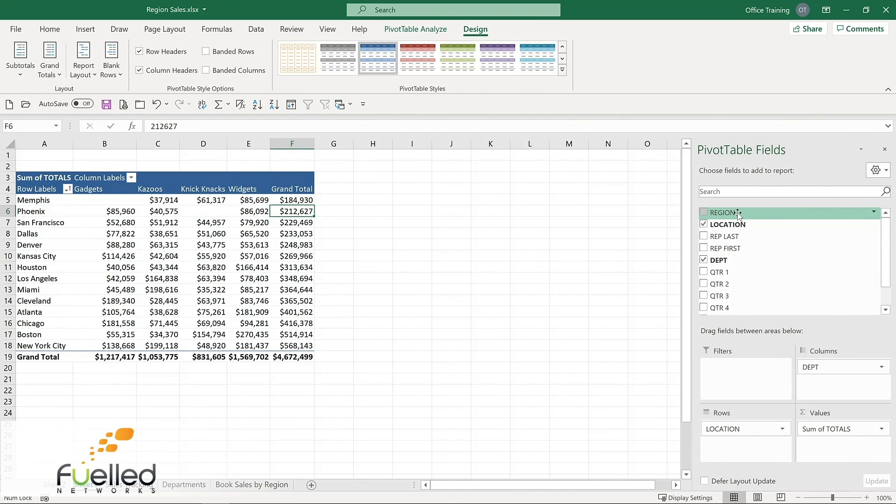
drag(738, 213, 727, 377)
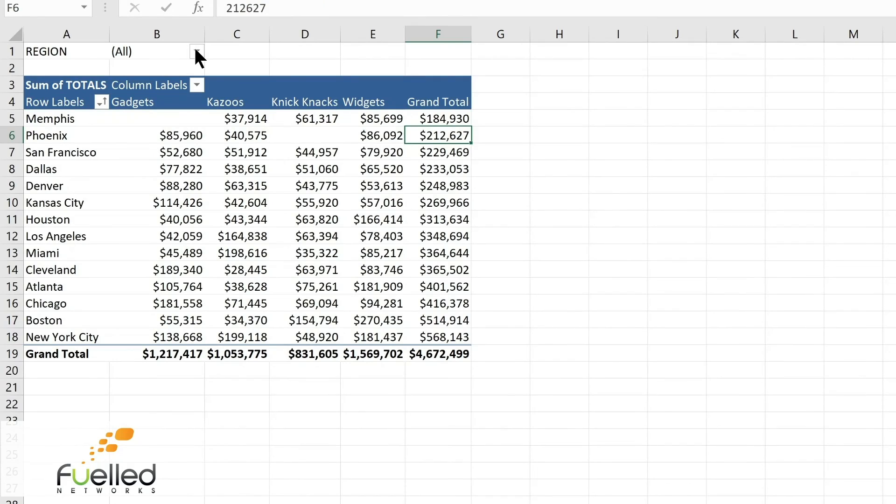
Set the REGION report filter to MIDWEST and reset it to (All)
click(197, 52)
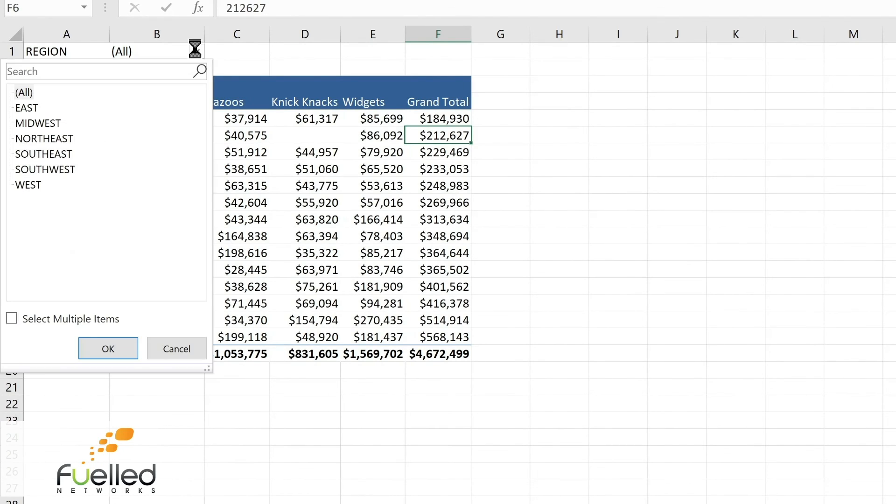
click(52, 124)
click(109, 349)
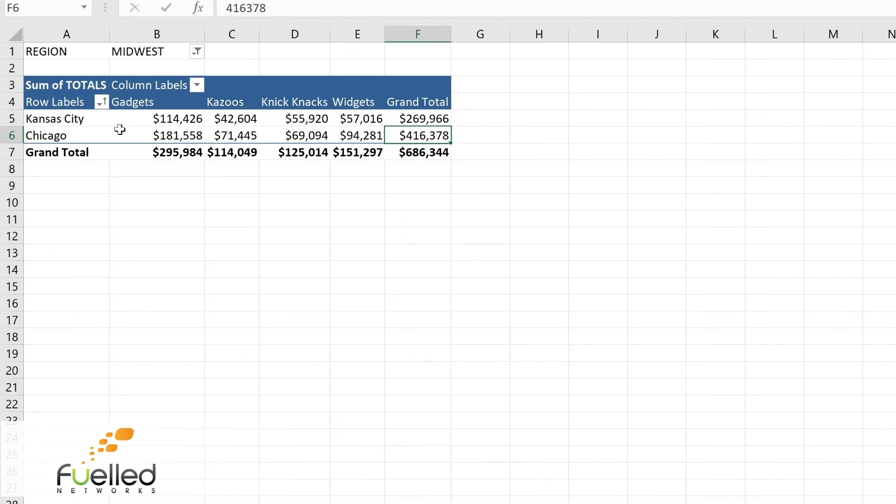
click(197, 52)
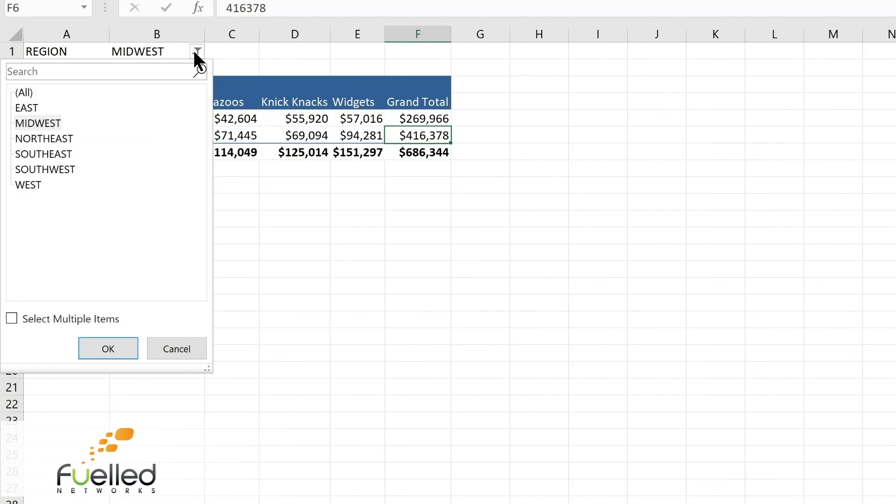
click(32, 89)
click(98, 352)
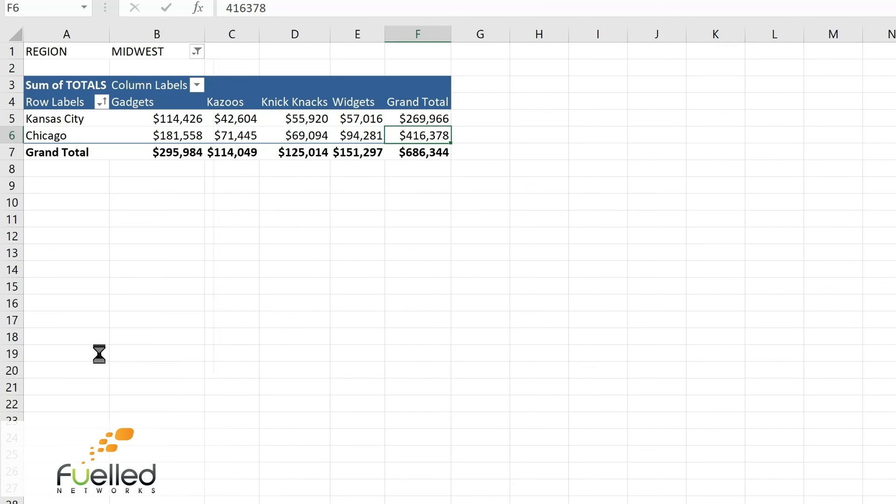